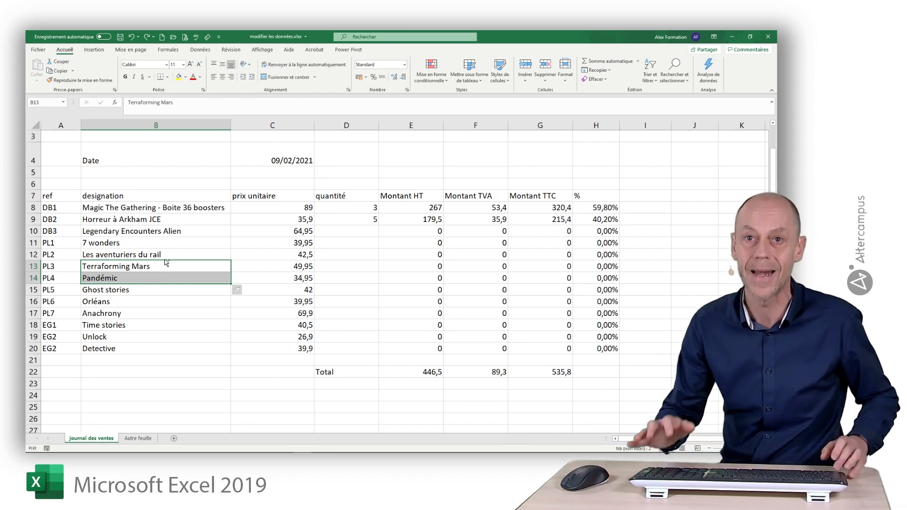
Step: Copy the Terraforming Mars and Pandémic cells B13:B14 to B22:B23 below the product list
key("ctrl+q")
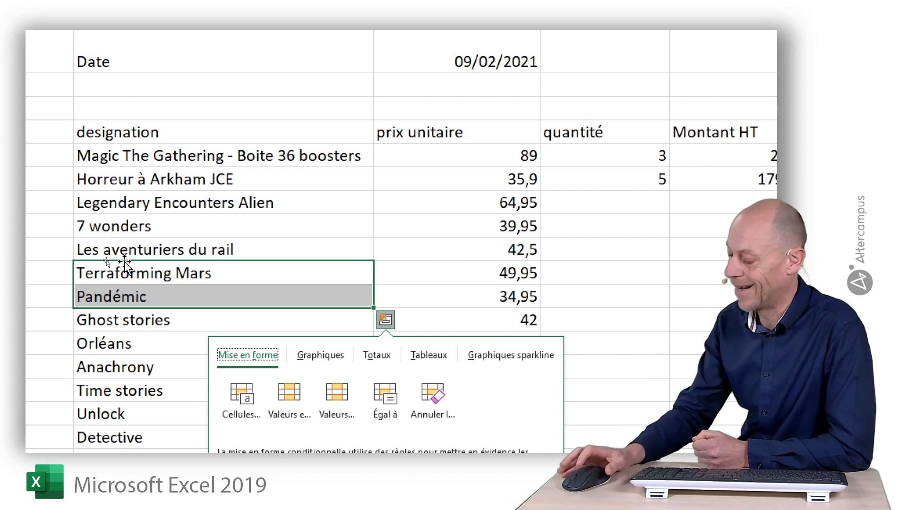
key("Escape")
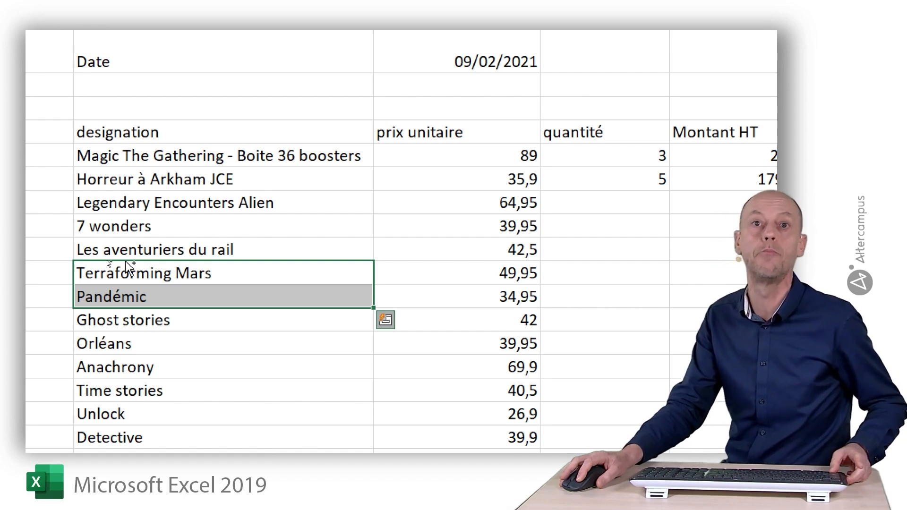
left_click_drag(126, 262, 126, 398)
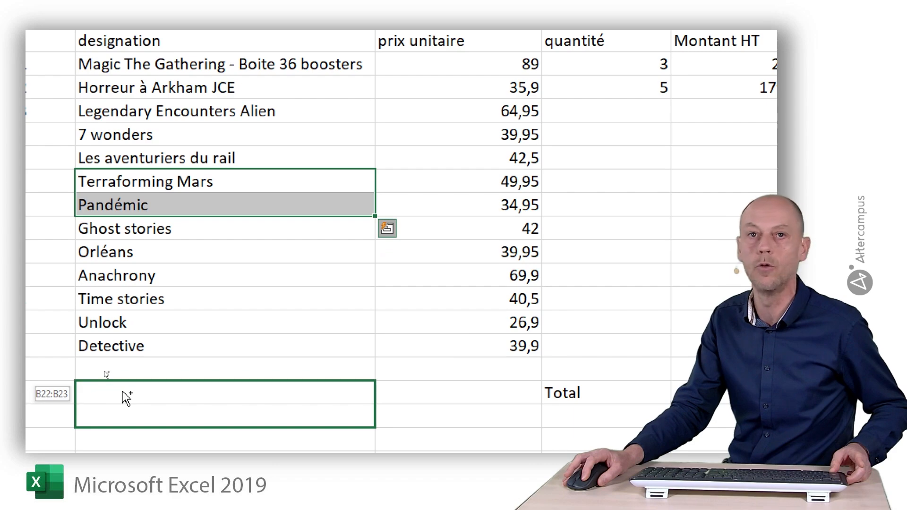
left_click_drag(126, 398, 125, 397)
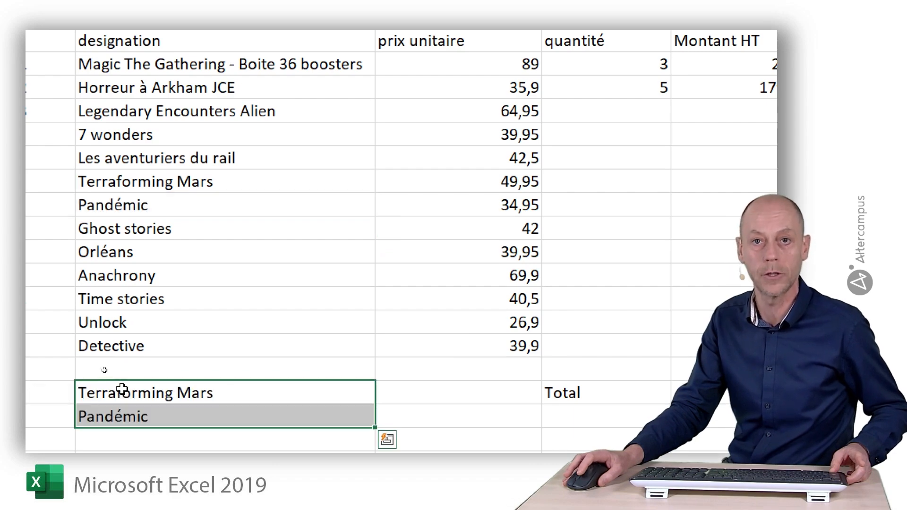
key("ctrl+q")
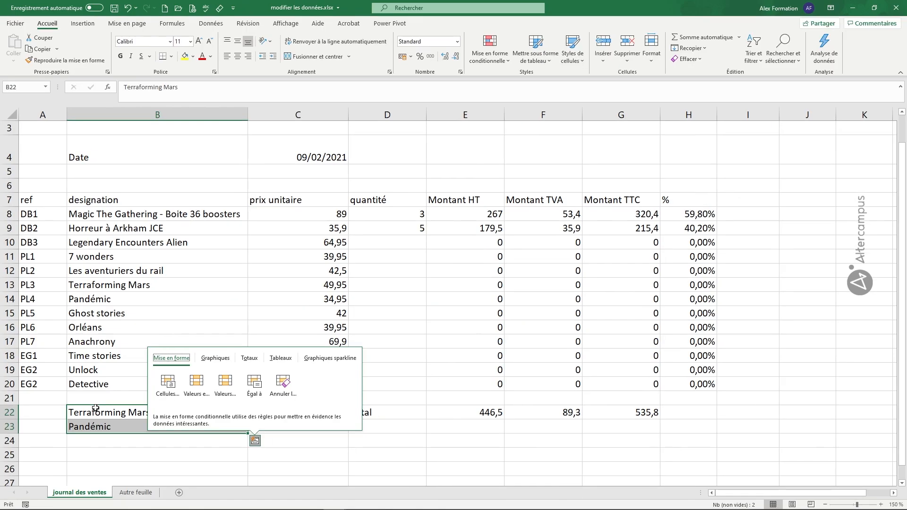
left_click(301, 450)
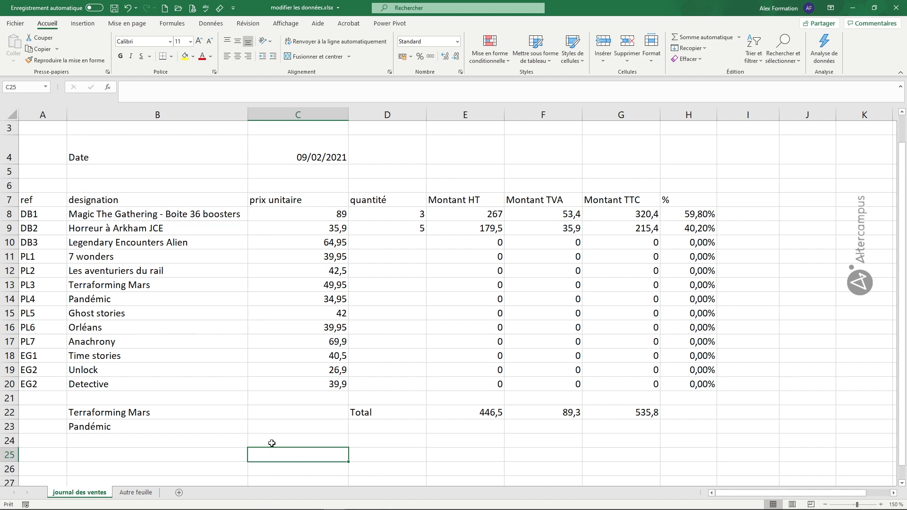
Step: Copy cells B22:B23 to D25:D26, then clear the contents of both copied ranges
left_click_drag(181, 412, 176, 424)
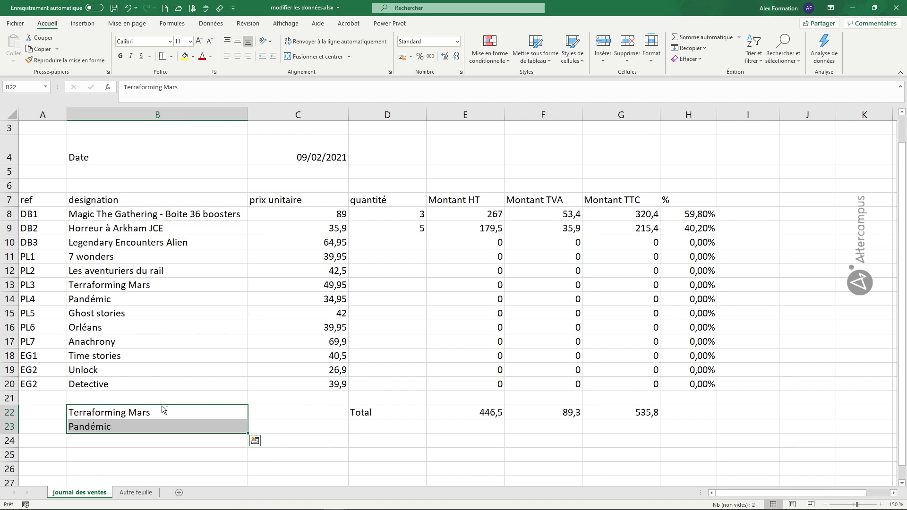
left_click_drag(206, 405, 380, 452)
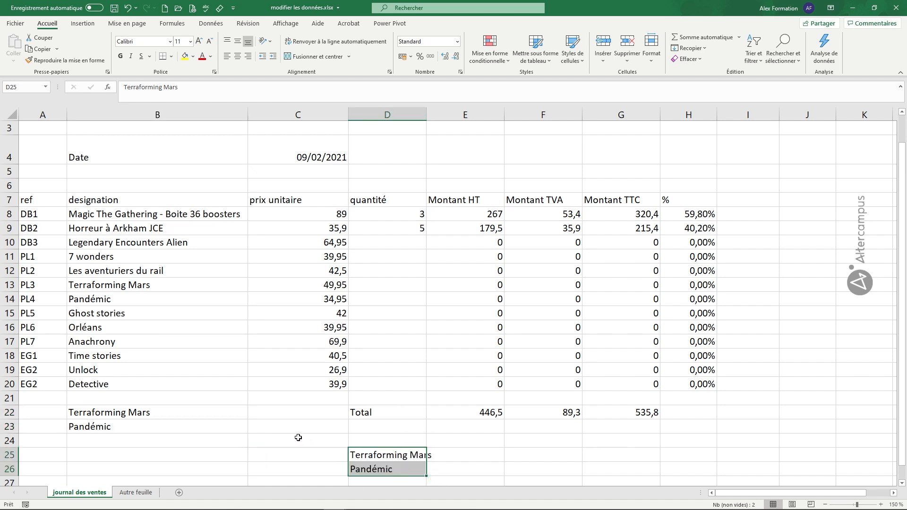
key("Delete")
left_click_drag(184, 411, 175, 424)
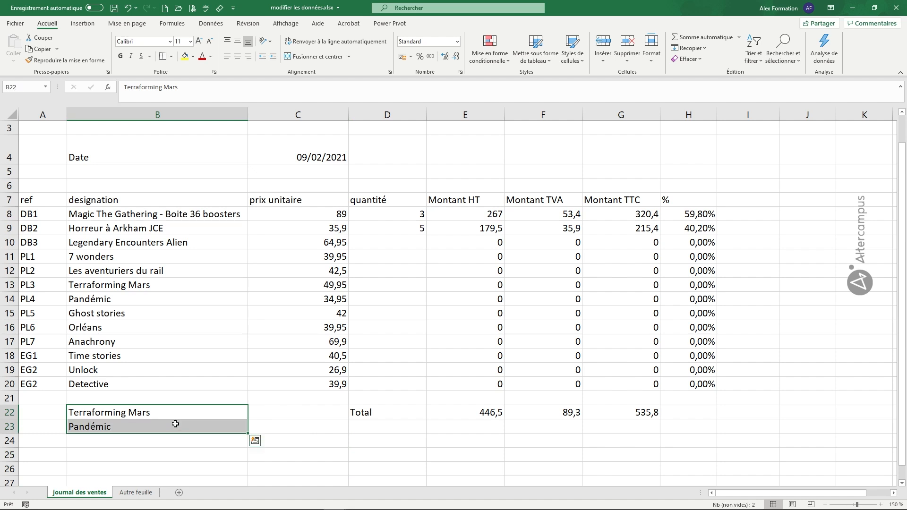
key("Delete")
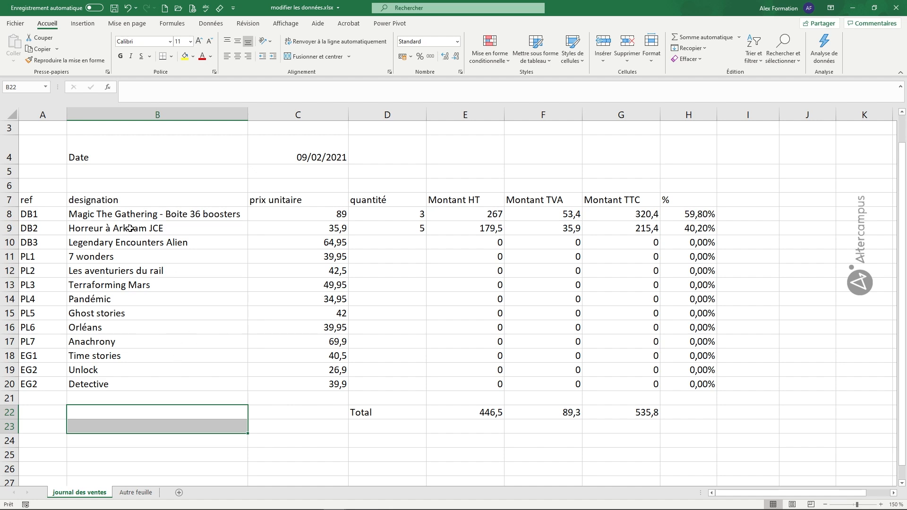
Step: Copy the product designations in B8:B20 of the journal des ventes sheet
left_click_drag(120, 214, 92, 381)
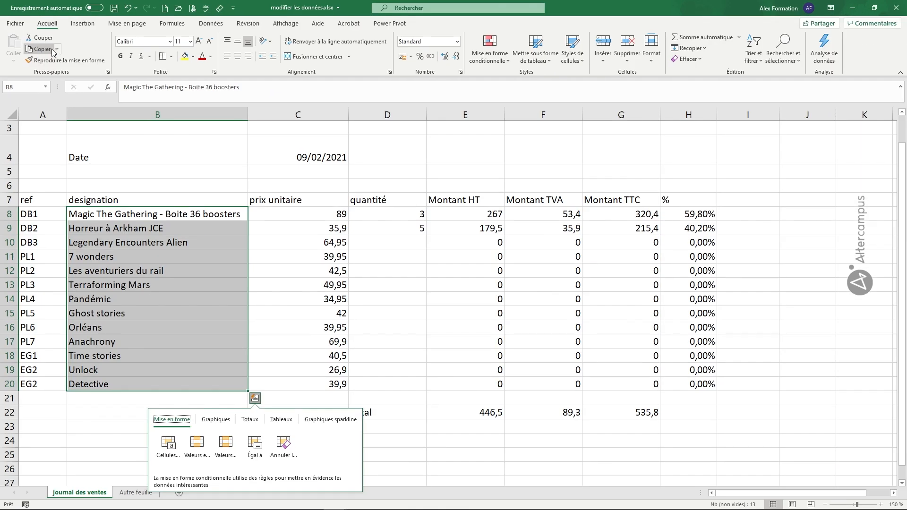
right_click(109, 214)
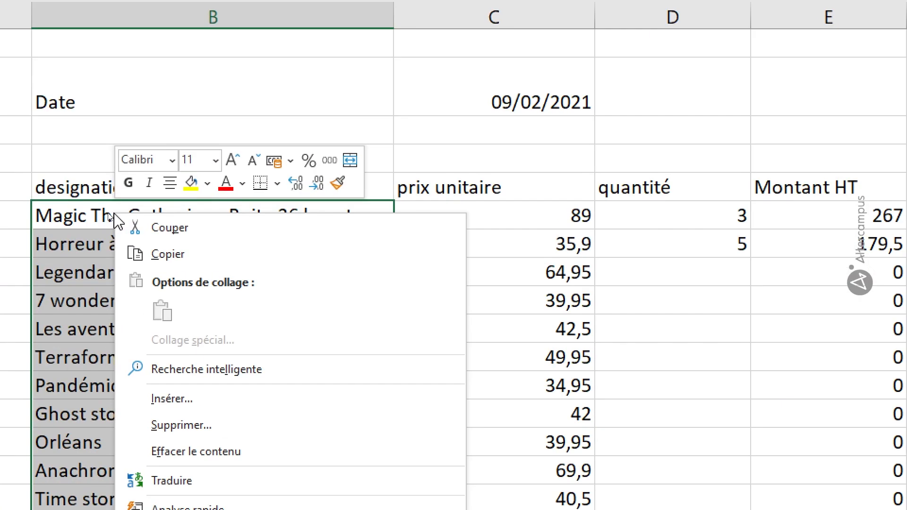
left_click(167, 255)
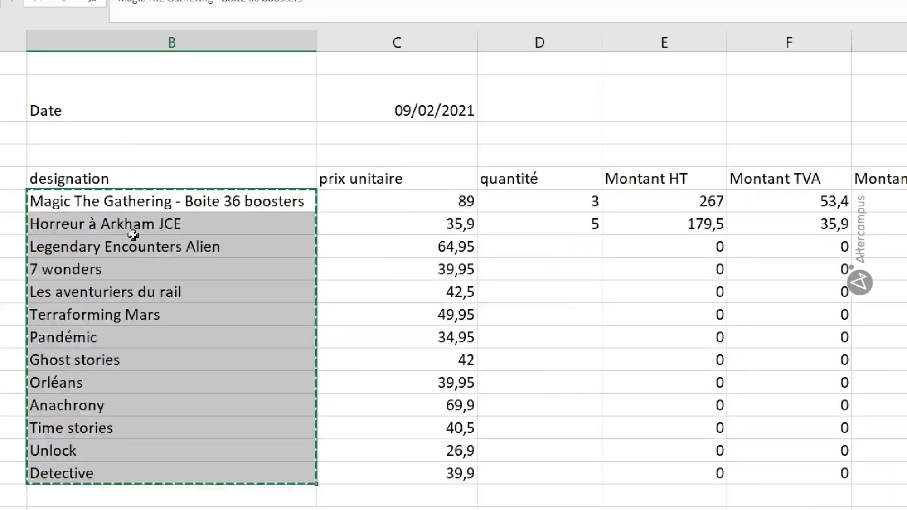
key("ctrl+q")
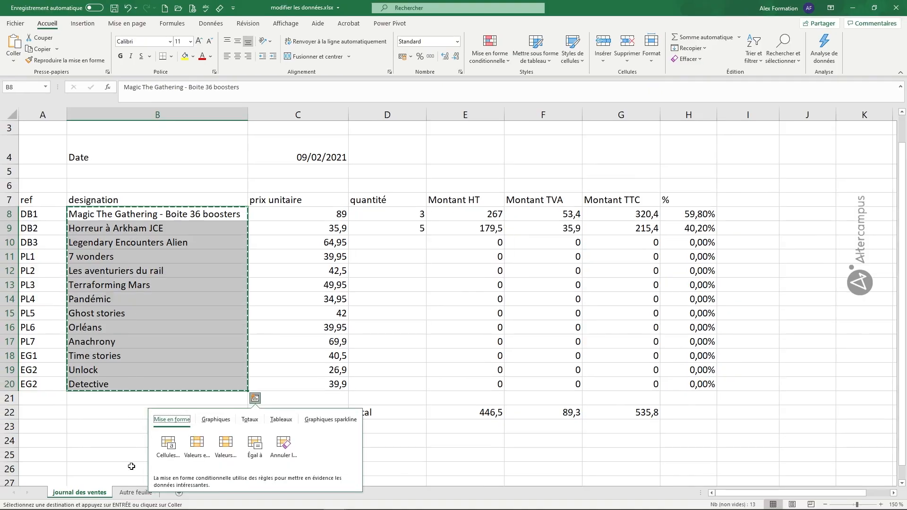
Step: Paste the copied designations at C5 of the Autre feuille sheet with the standard paste option, and view the other paste options
left_click(136, 492)
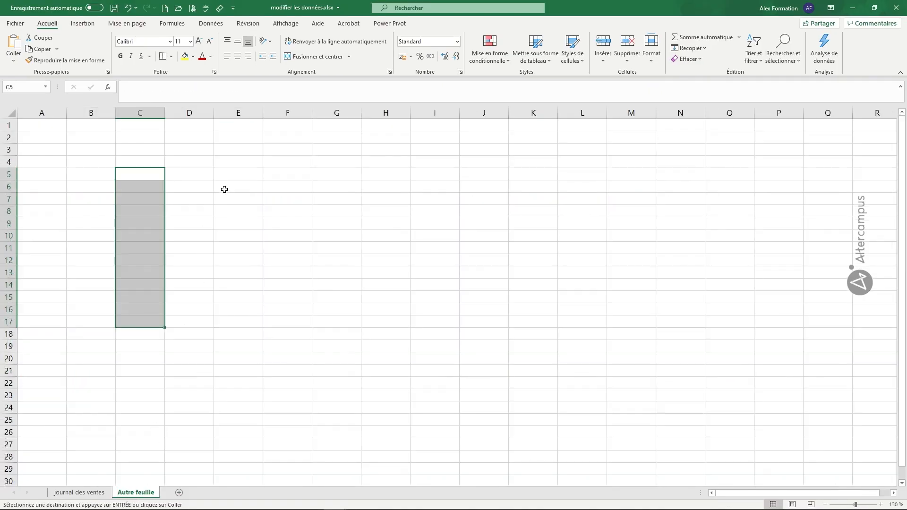
left_click(224, 190)
left_click(152, 172)
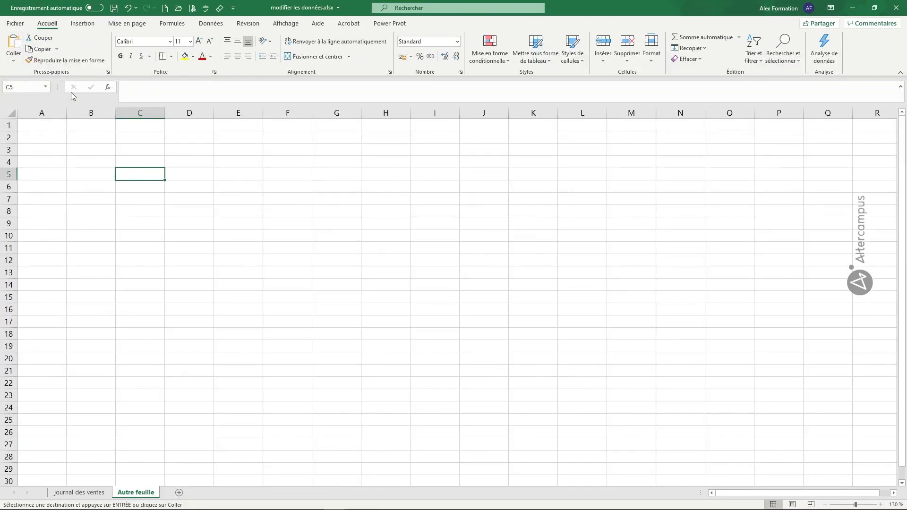
right_click(135, 174)
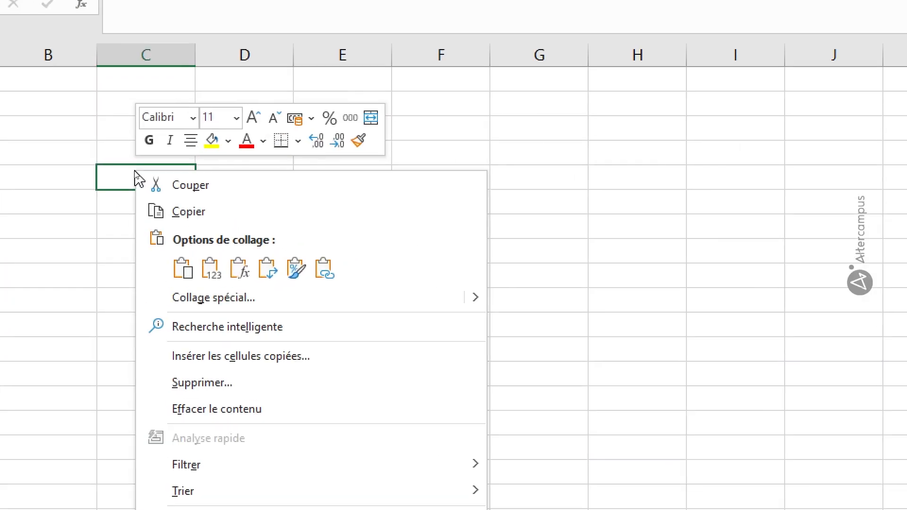
left_click(183, 268)
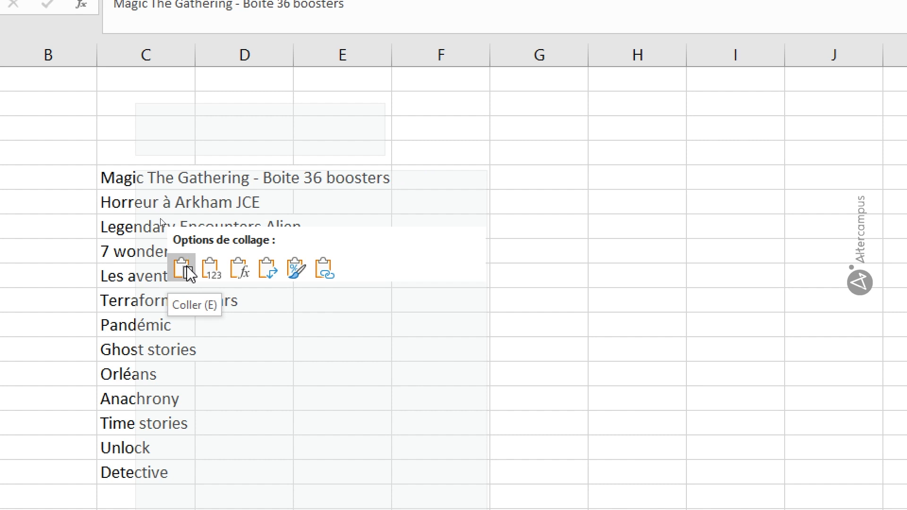
left_click(189, 273)
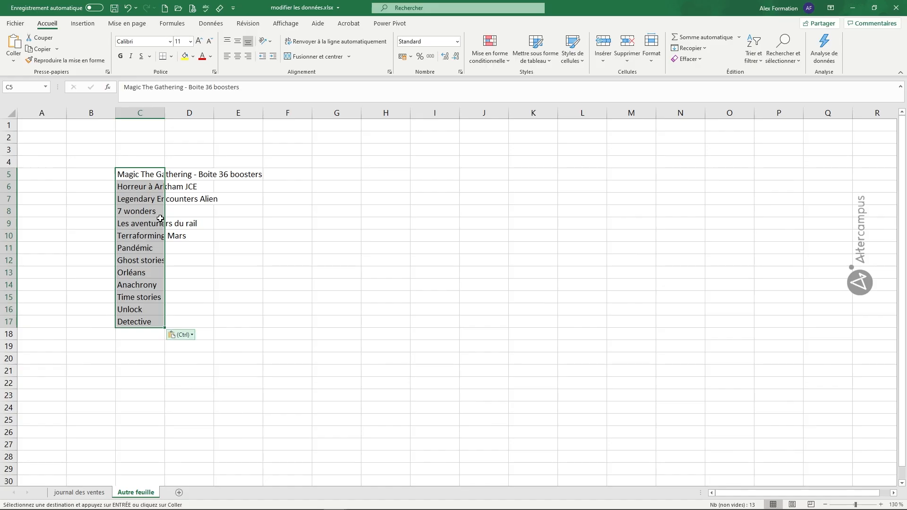
key("ctrl")
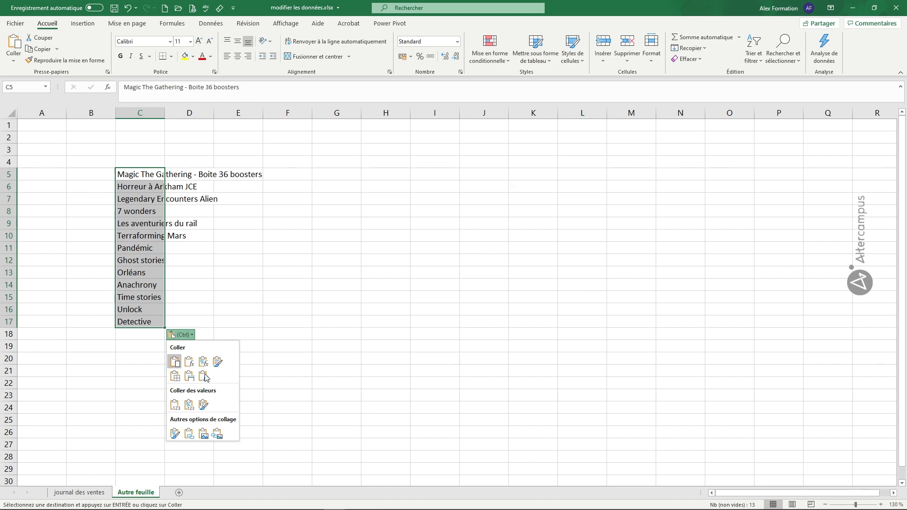
key("Escape")
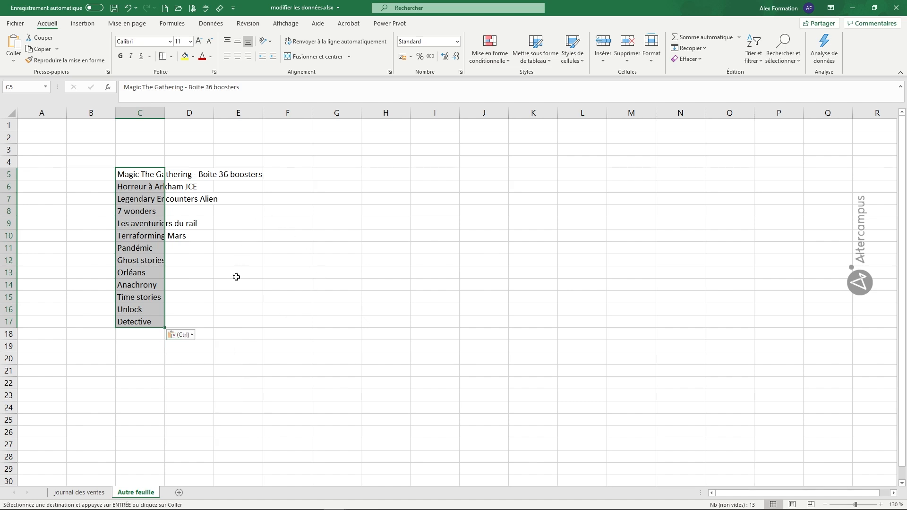
Step: Paste the same designations again at I5 and M5 of Autre feuille, then end copy mode on journal des ventes
left_click(94, 493)
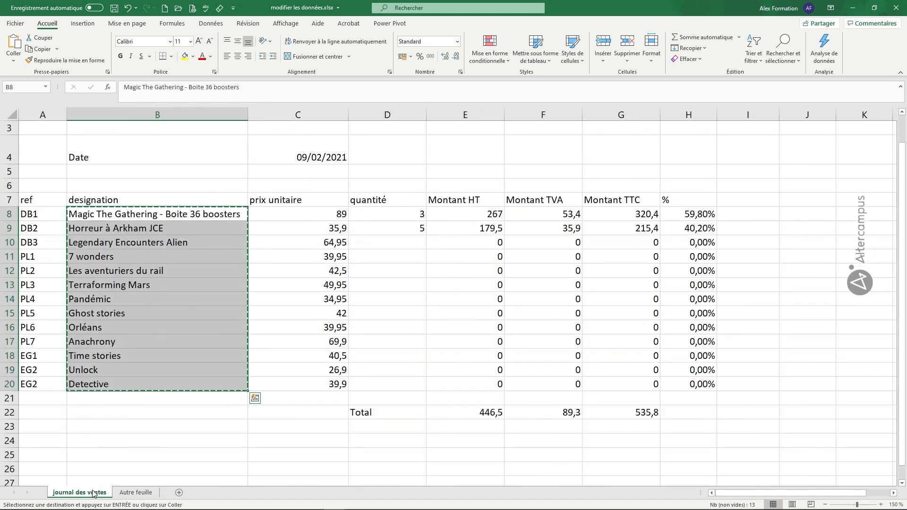
left_click(137, 493)
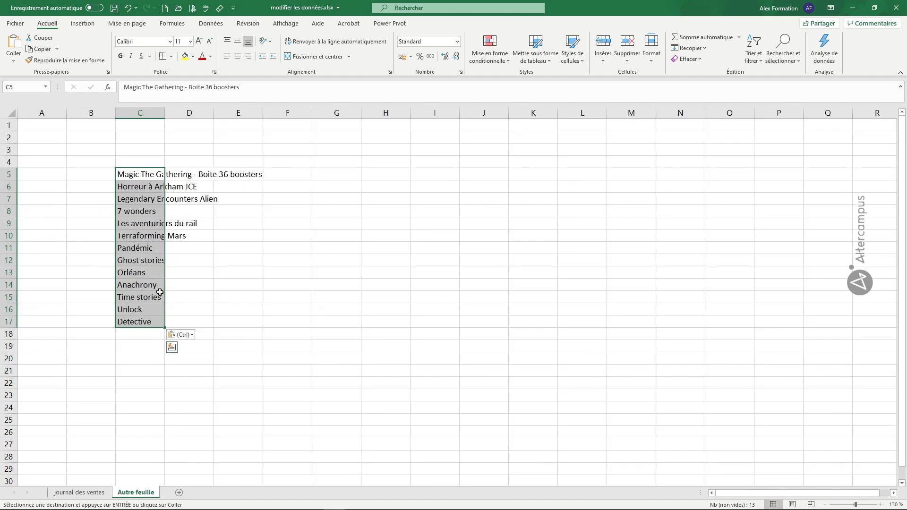
left_click(428, 174)
key("ctrl+v")
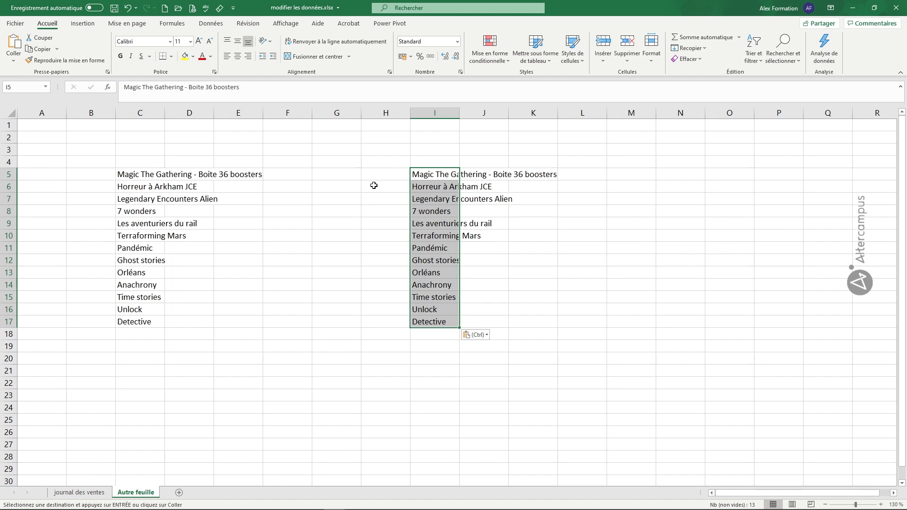
left_click(649, 176)
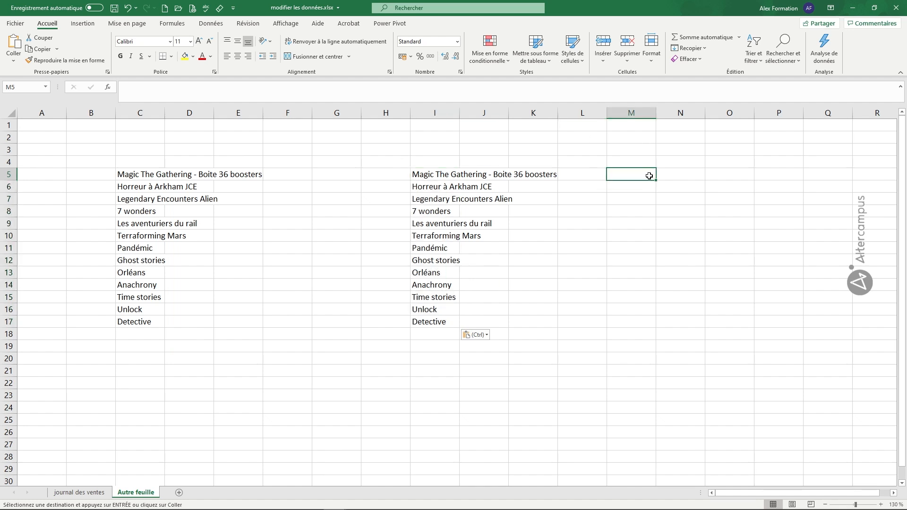
key("ctrl+v")
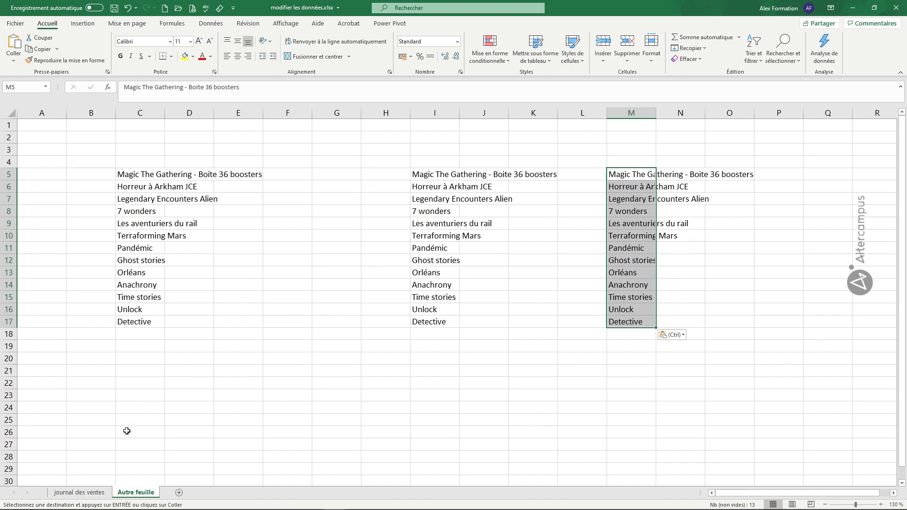
left_click(91, 493)
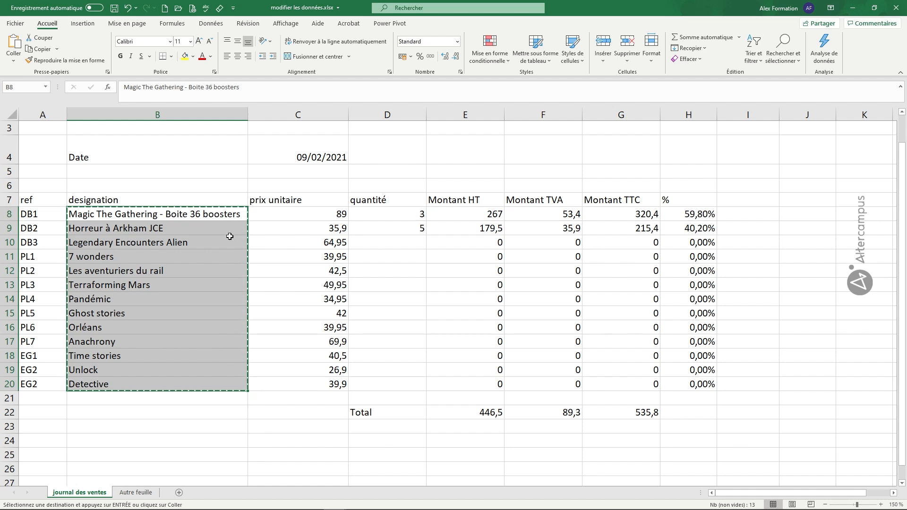
key("Escape")
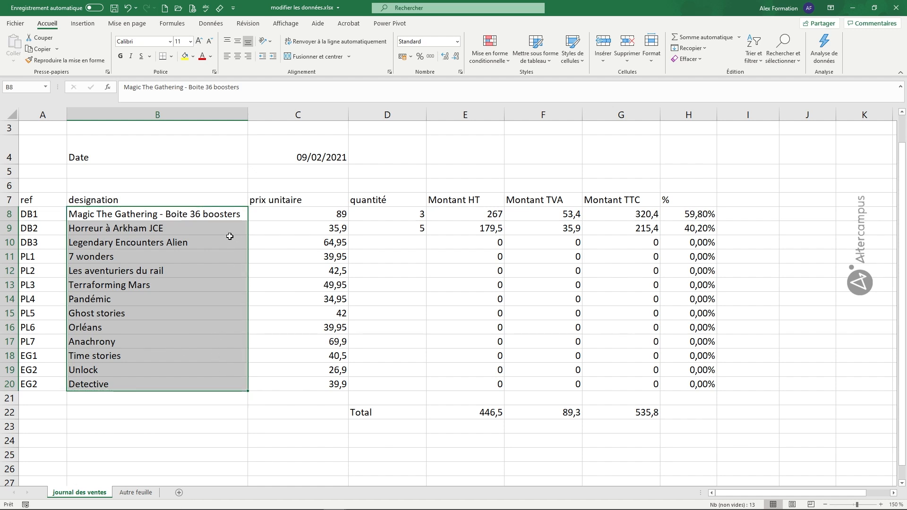